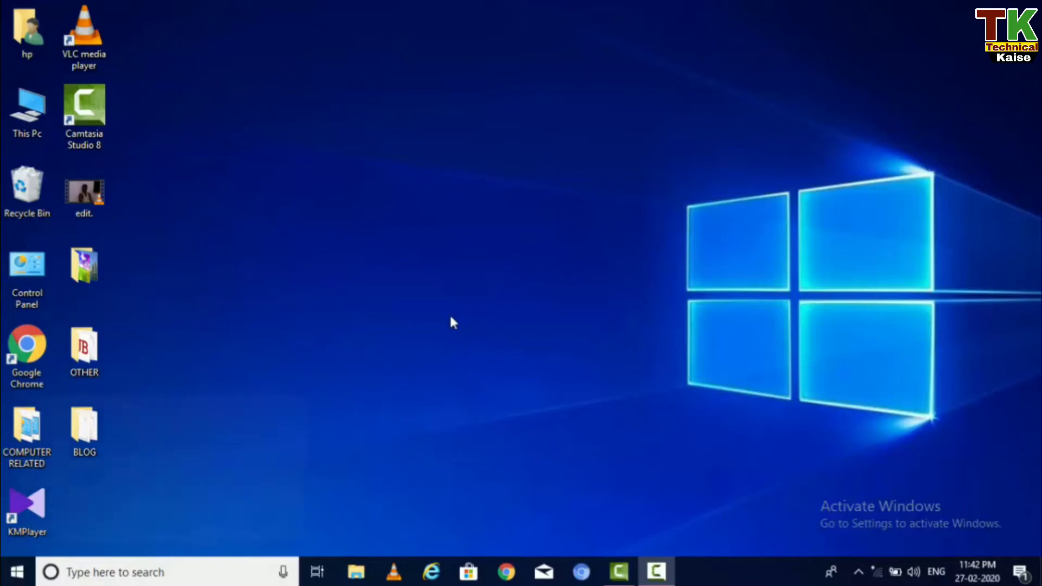
Step: Launch Notepad through the Run dialog and maximize its window
key("super+r")
key("Down")
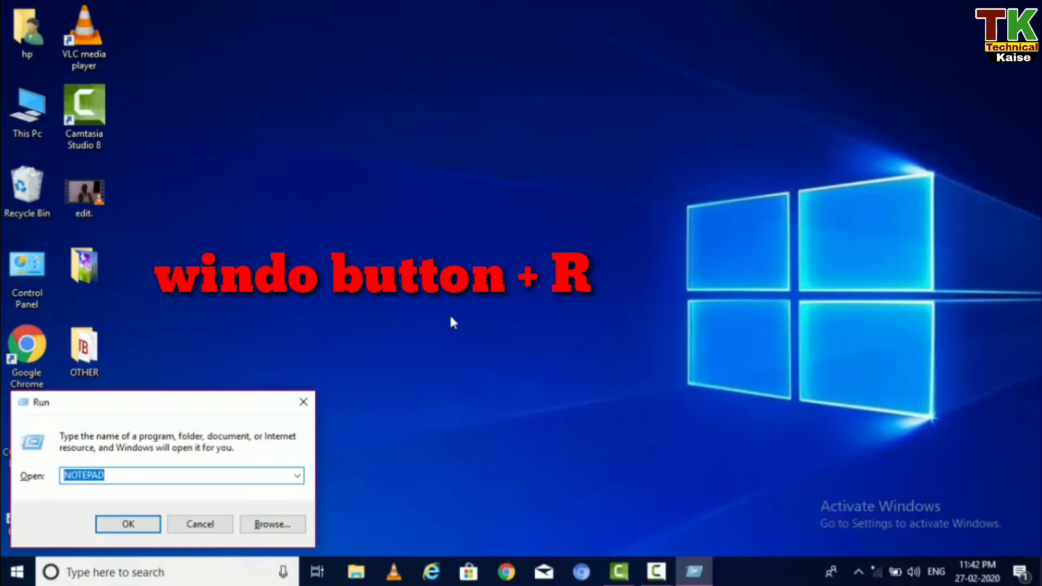
key("Return")
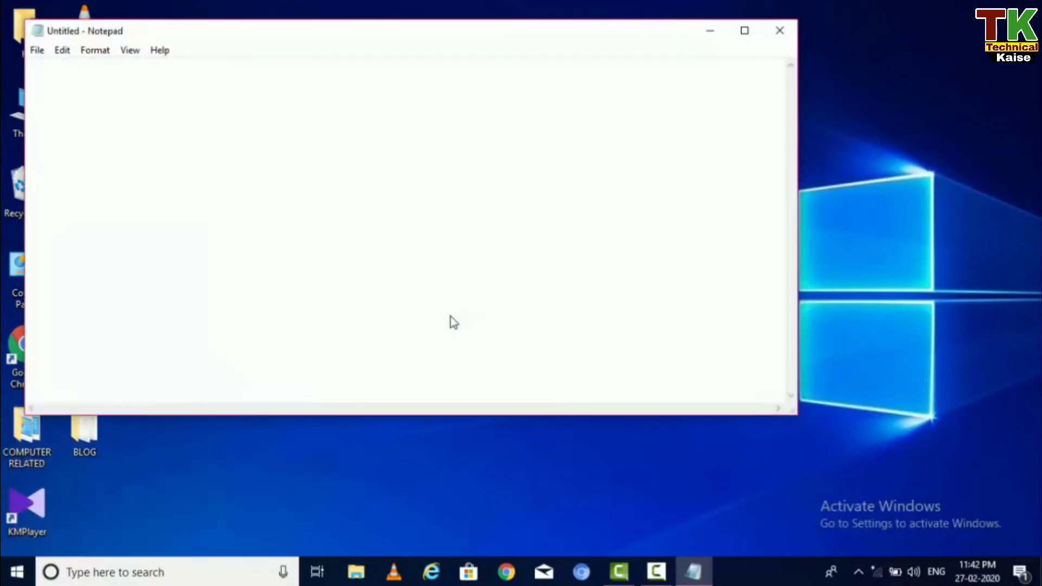
left_click(747, 33)
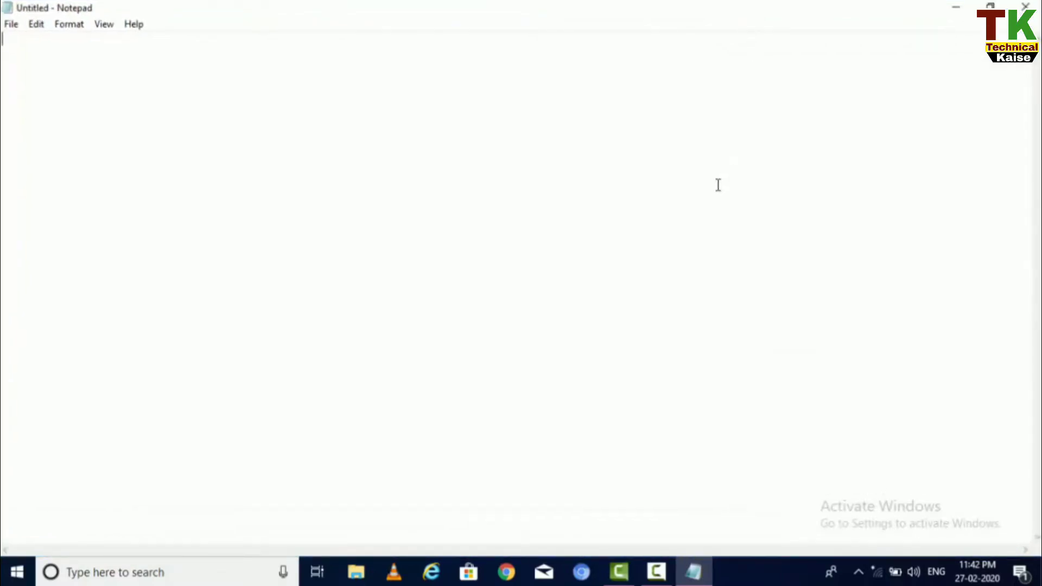
Step: Write "RAM IS A GOOD BOY.ABCDEFGHIJKL" below two blank lines and close Notepad without saving
key("Return")
key("Return")
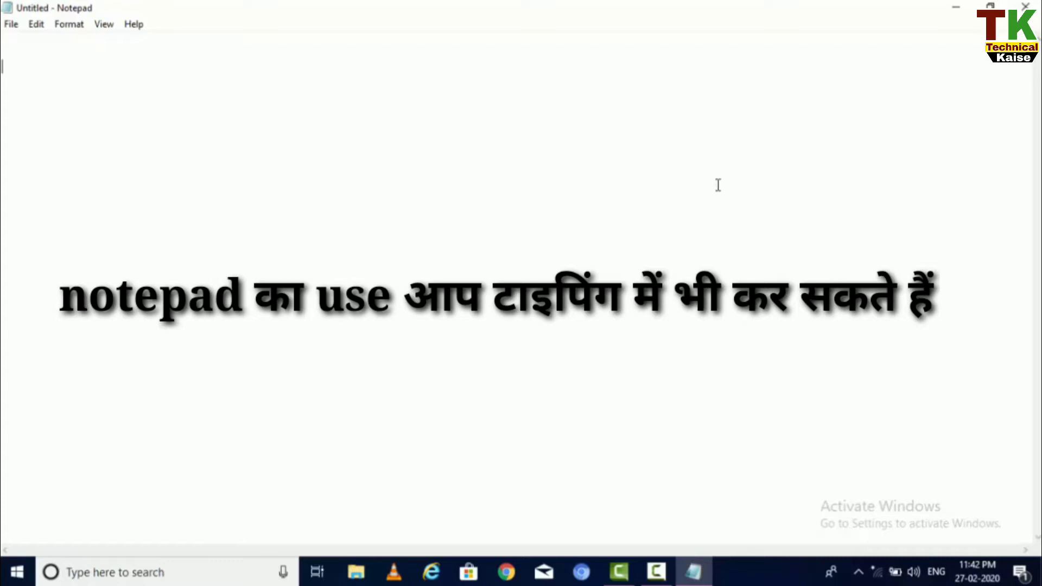
type("RAM IS A ")
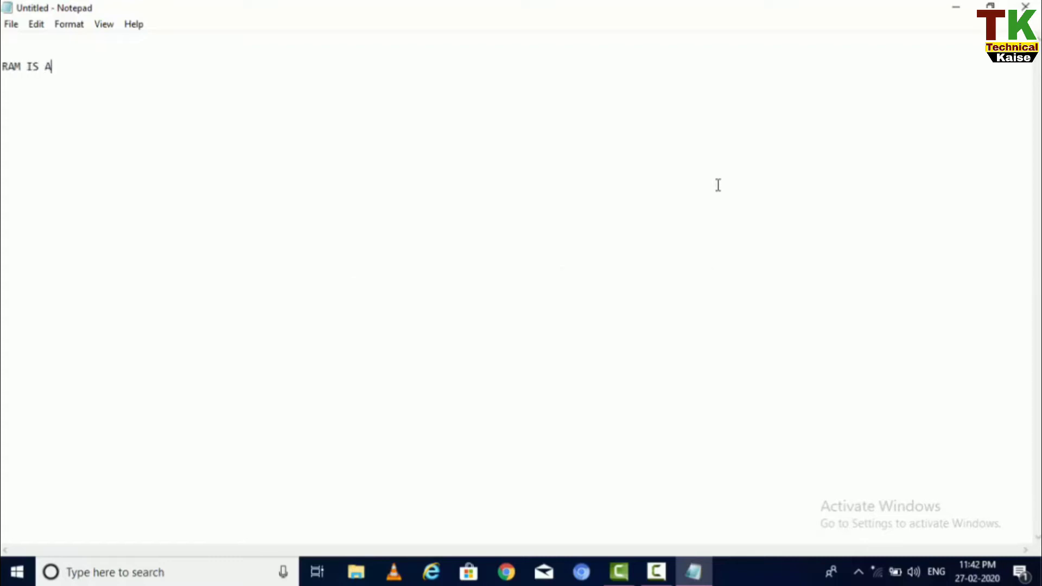
type("GOOD BOY .")
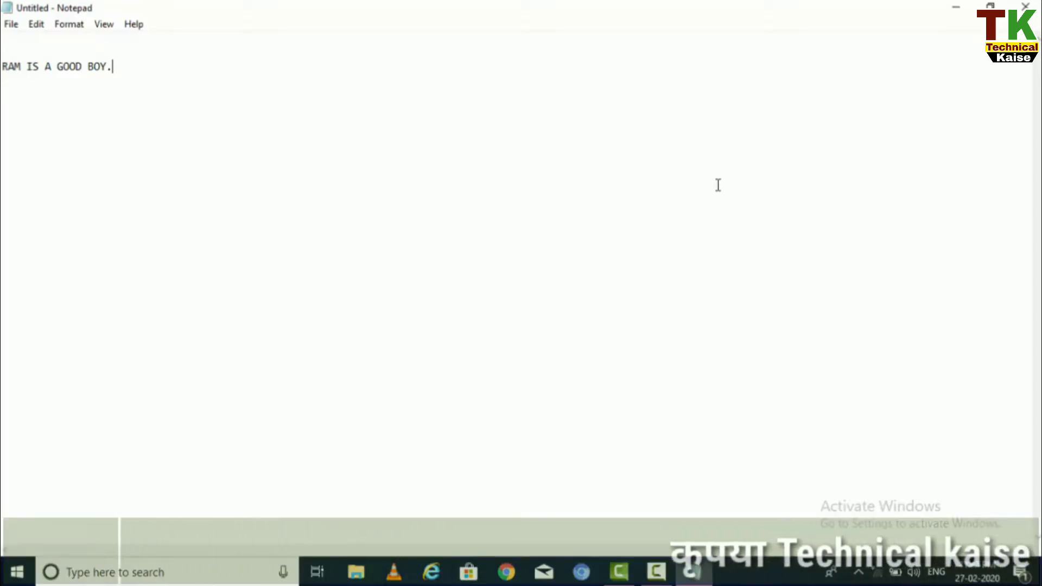
type("A")
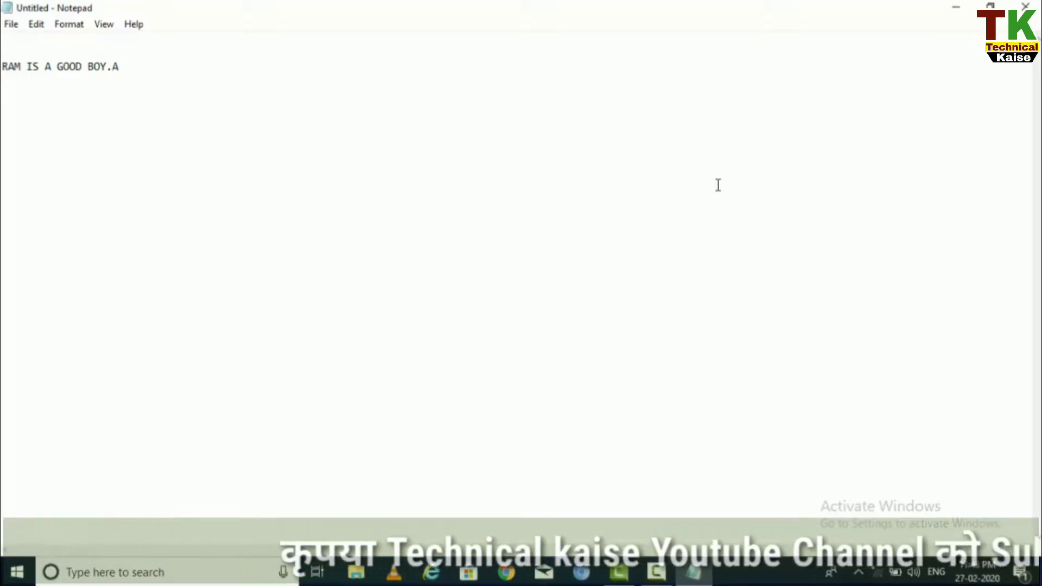
type("BCDEF")
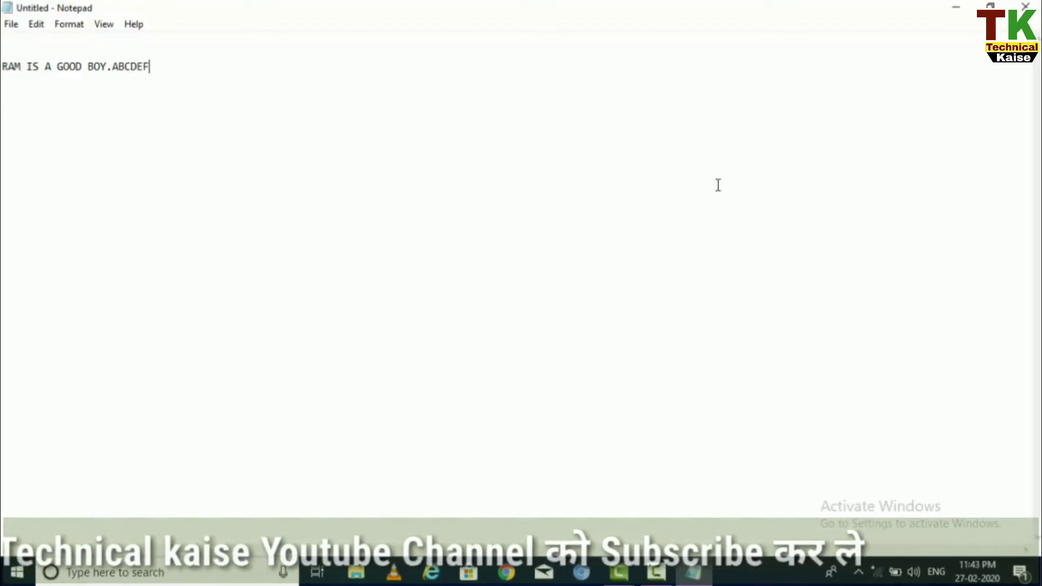
type("GHI")
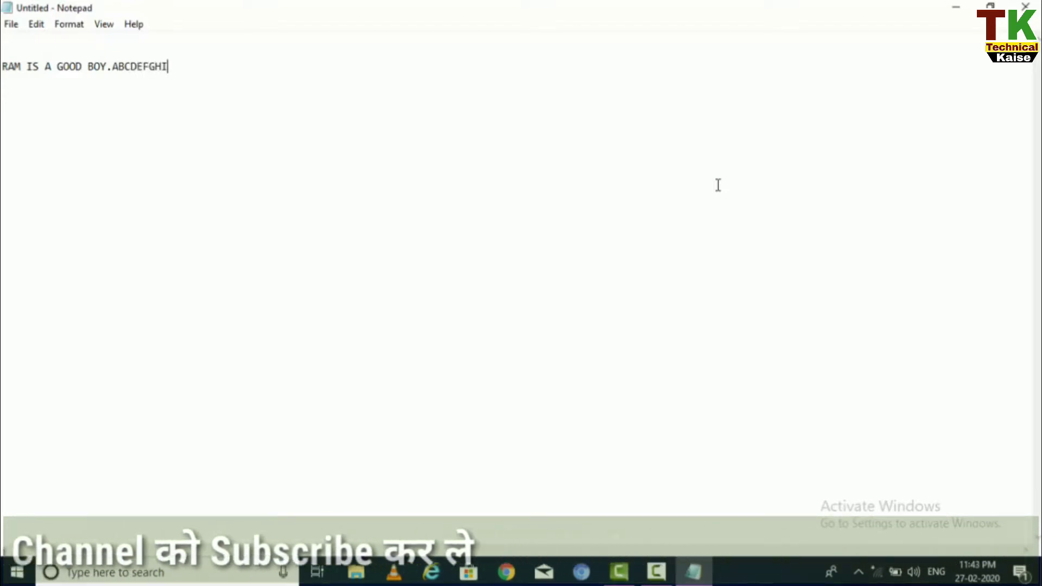
type("JKL")
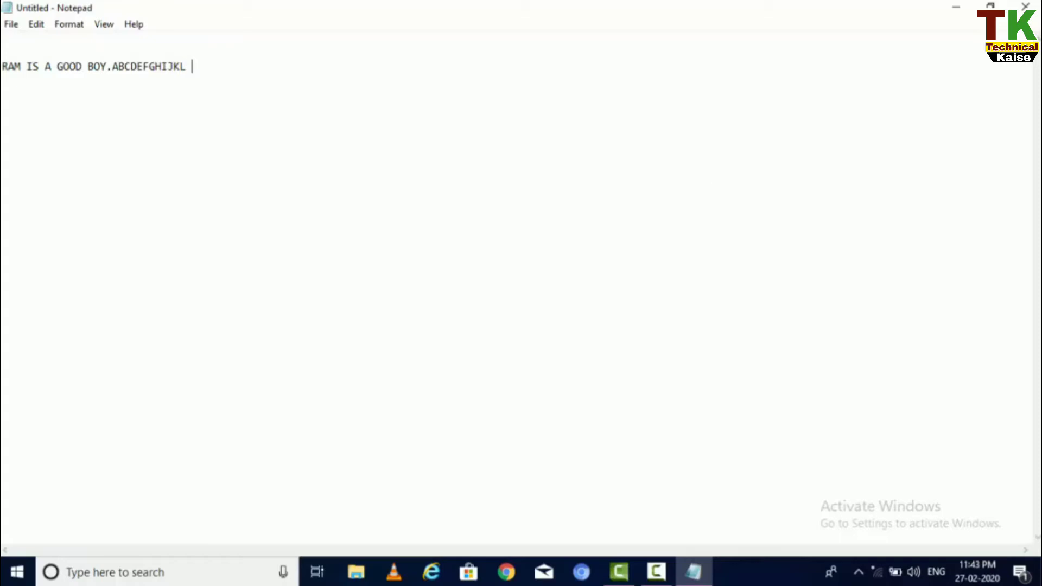
left_click(1025, 7)
left_click(547, 287)
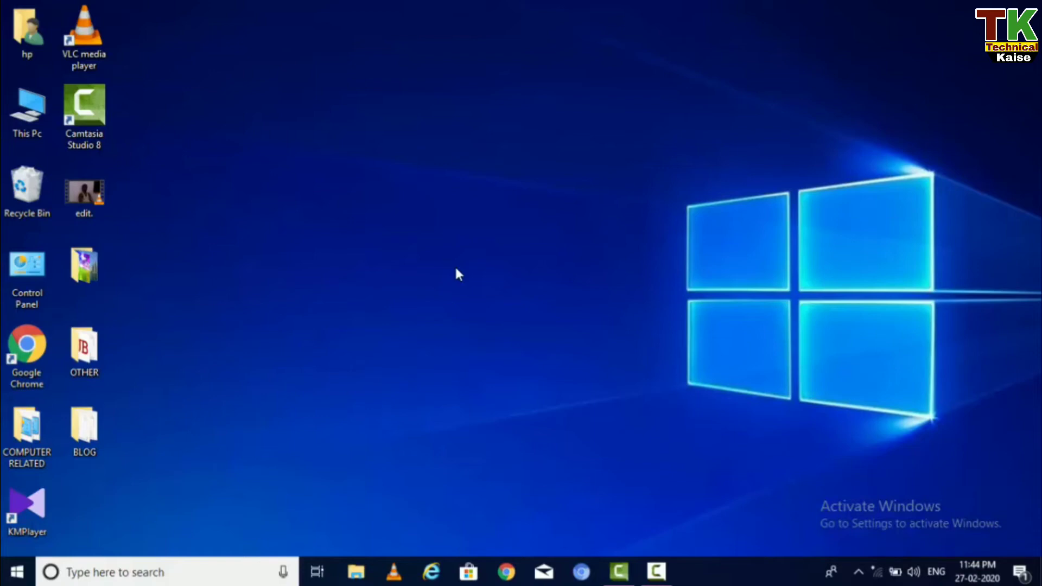
Step: Launch Microsoft Word through the Run dialog, paste the copied desktop screenshot into the blank document and select the picture
key("super+r")
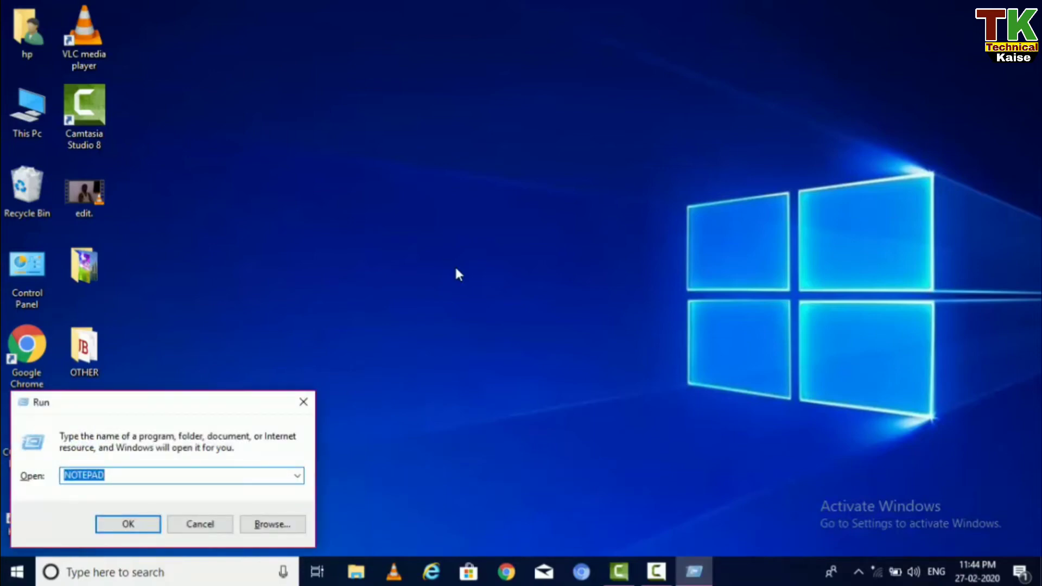
key("Down")
key("Return")
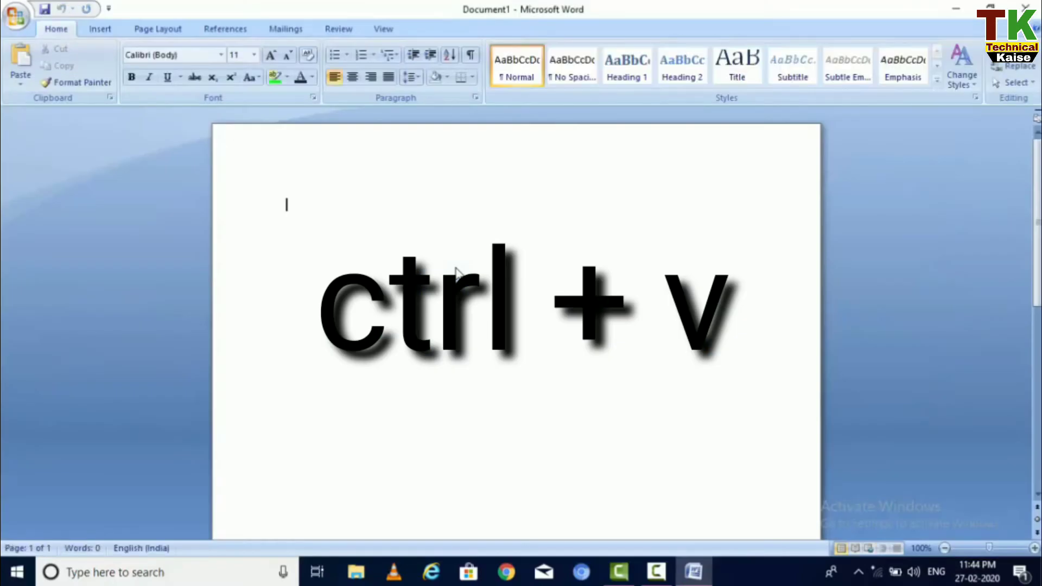
key("ctrl+v")
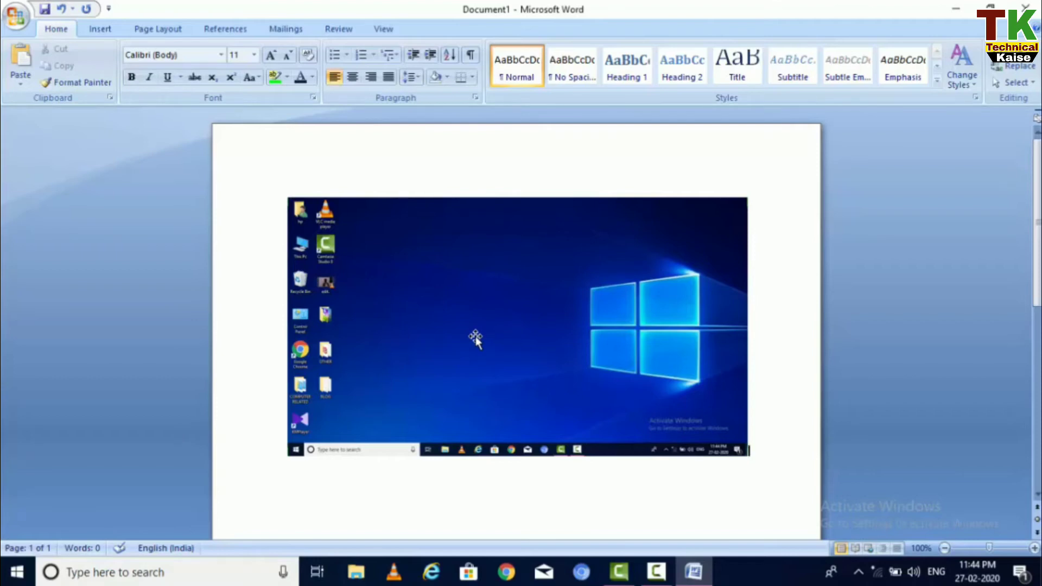
left_click_drag(475, 338, 529, 340)
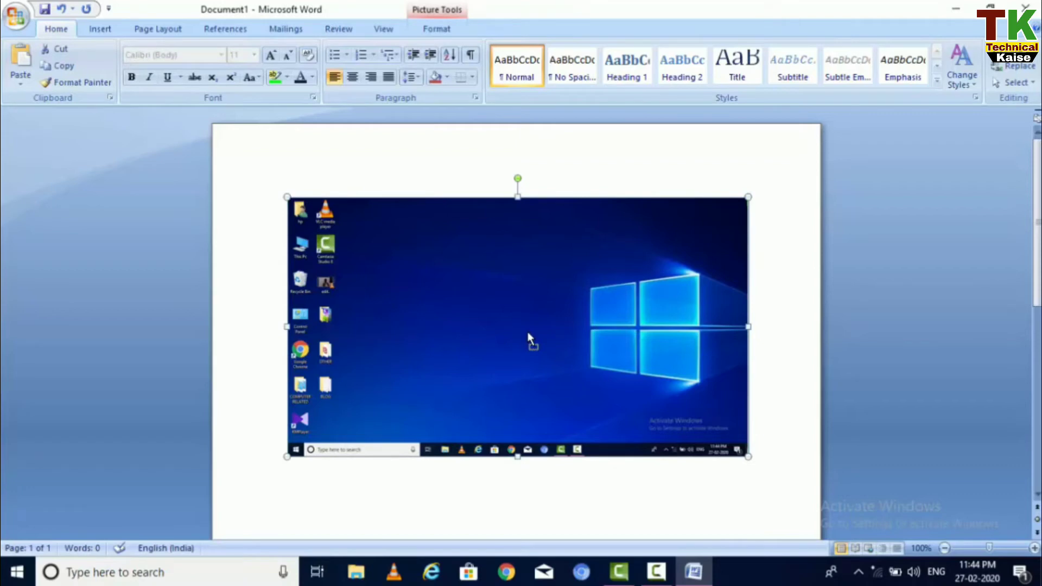
Step: Save the document to the Desktop as Doc1 in Word Document format and close Word
key("ctrl+s")
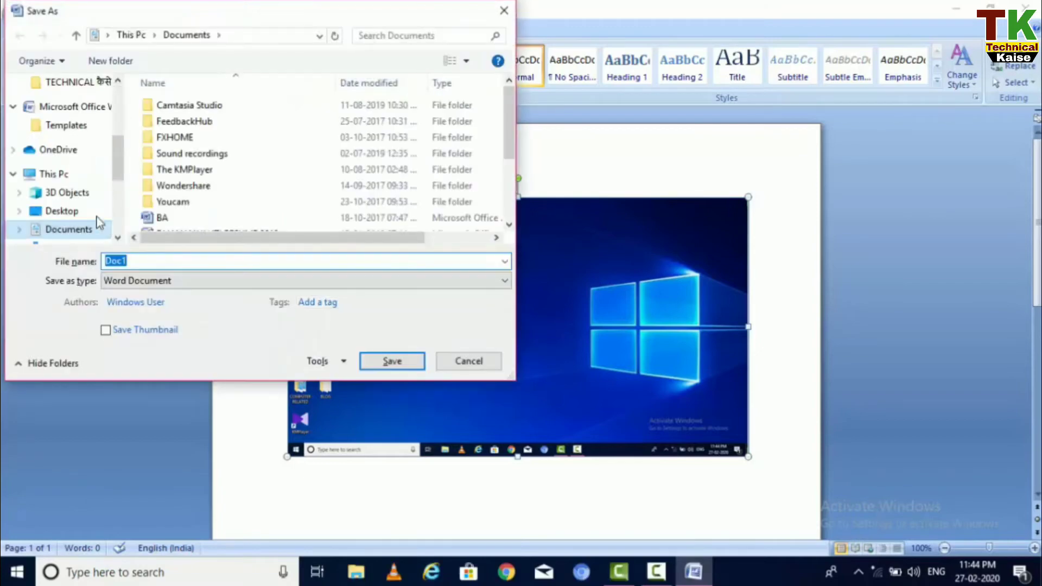
left_click(76, 215)
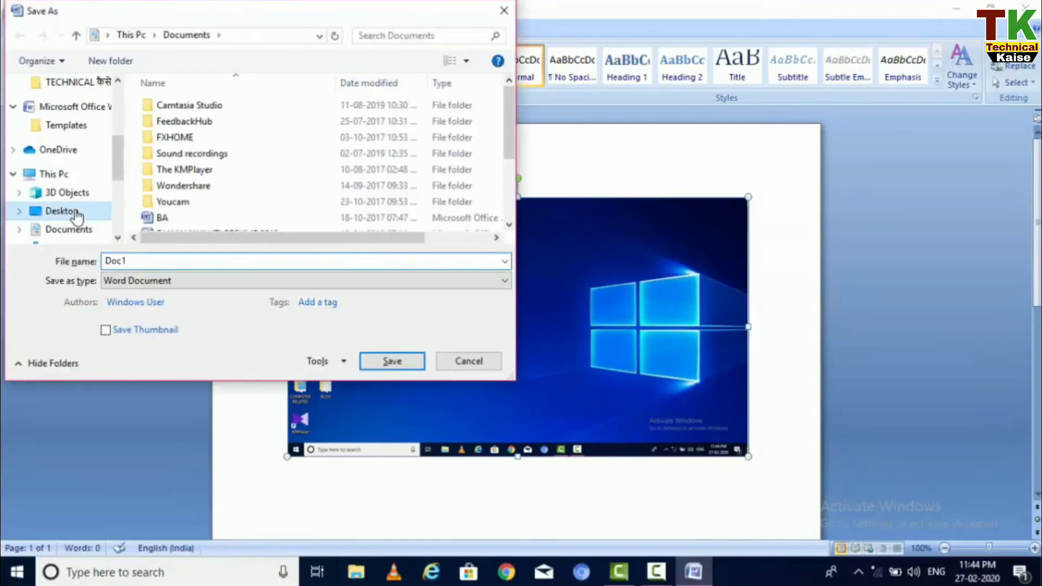
left_click(380, 366)
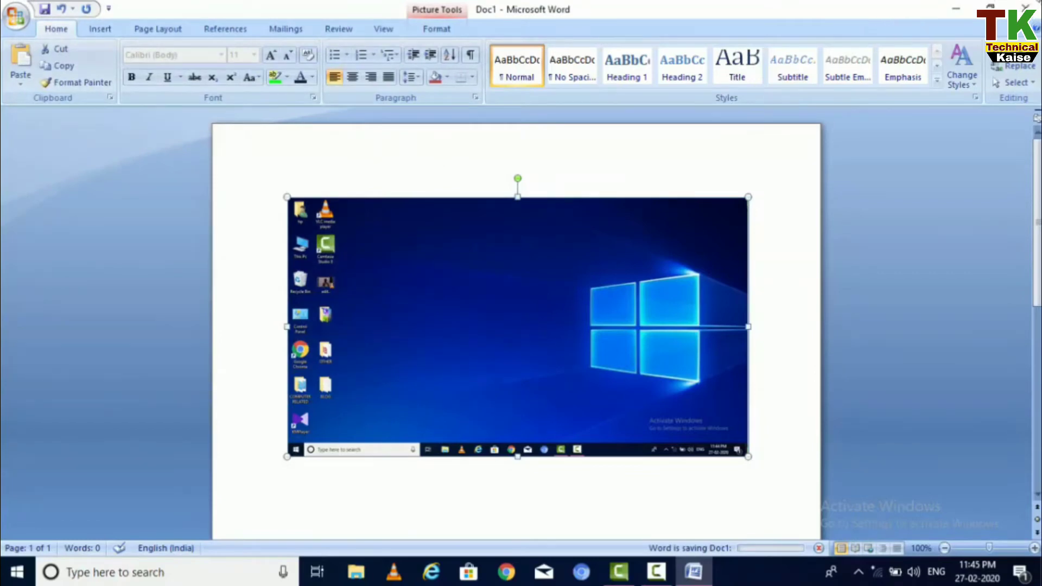
left_click(1027, 6)
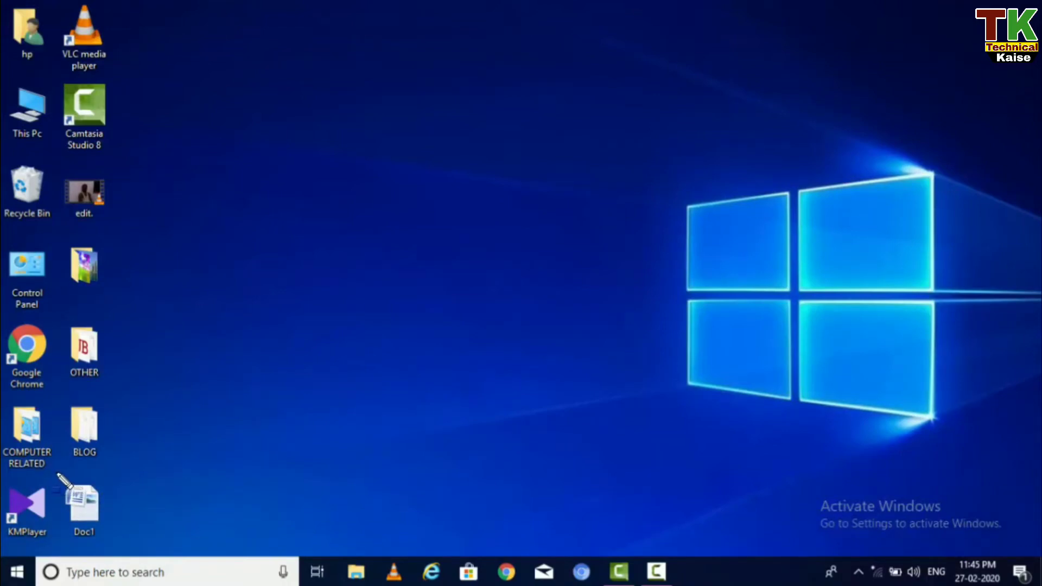
Step: Open the Doc1 file from the desktop to check the pasted screenshot, and close it
mouse_move(56, 473)
left_mouse_down()
mouse_move(110, 518)
mouse_move(107, 541)
left_mouse_up()
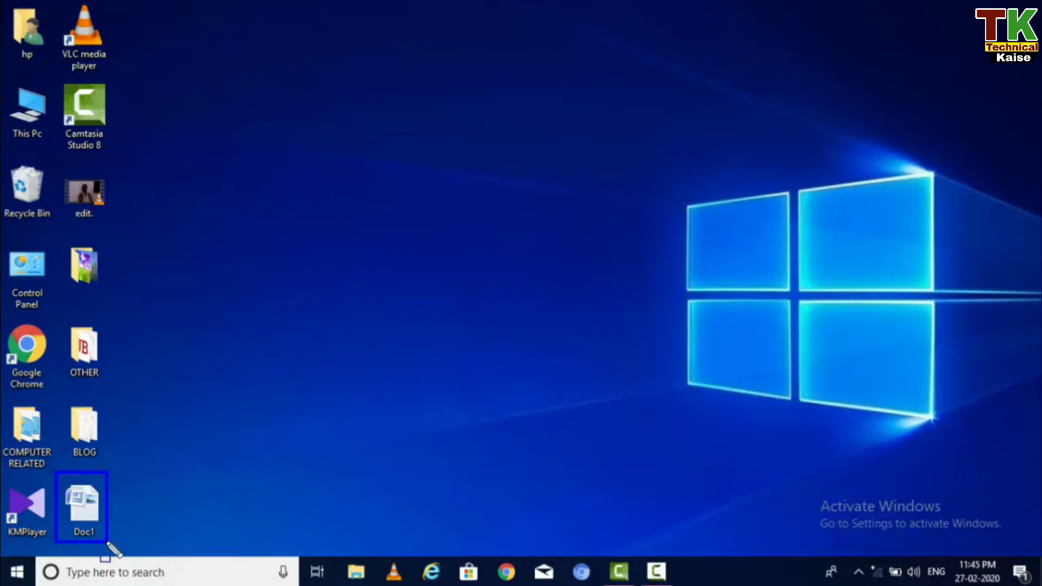
left_click(109, 544)
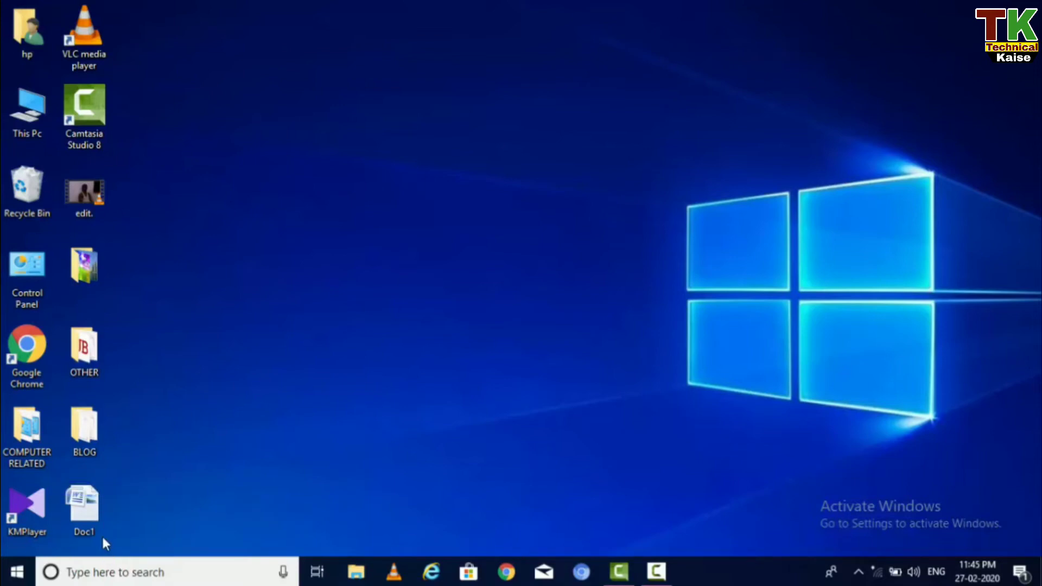
left_click(84, 518)
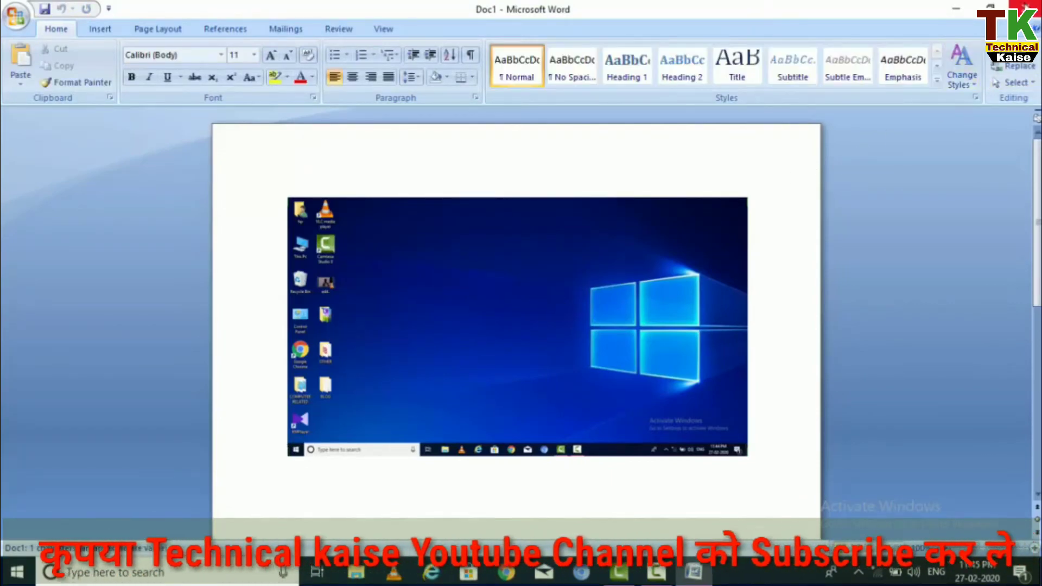
left_click(1026, 8)
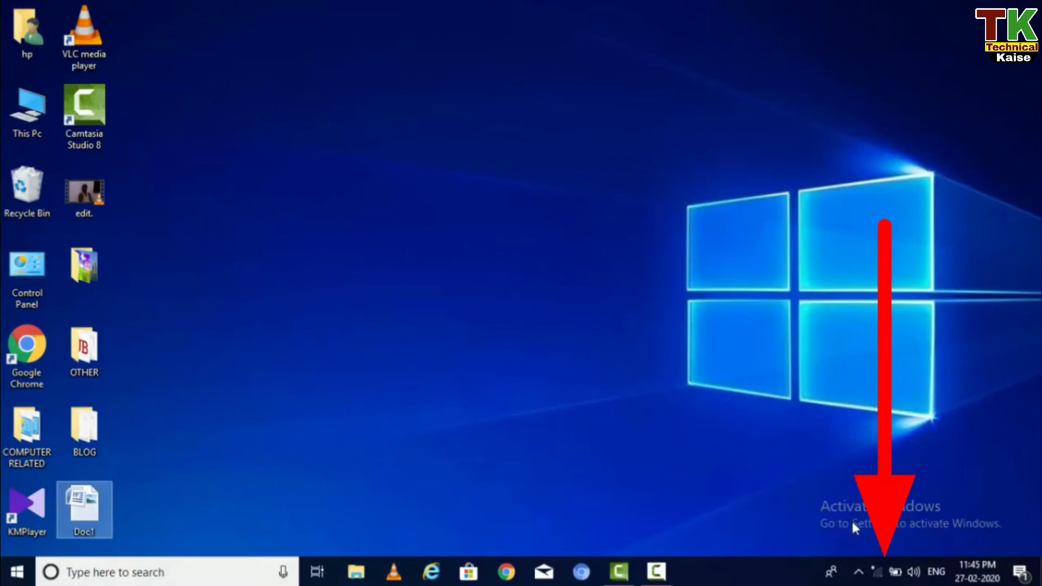
Step: Connect the computer to the "Technical Kaise YouTube" Wi-Fi network and dismiss the network list
mouse_move(880, 579)
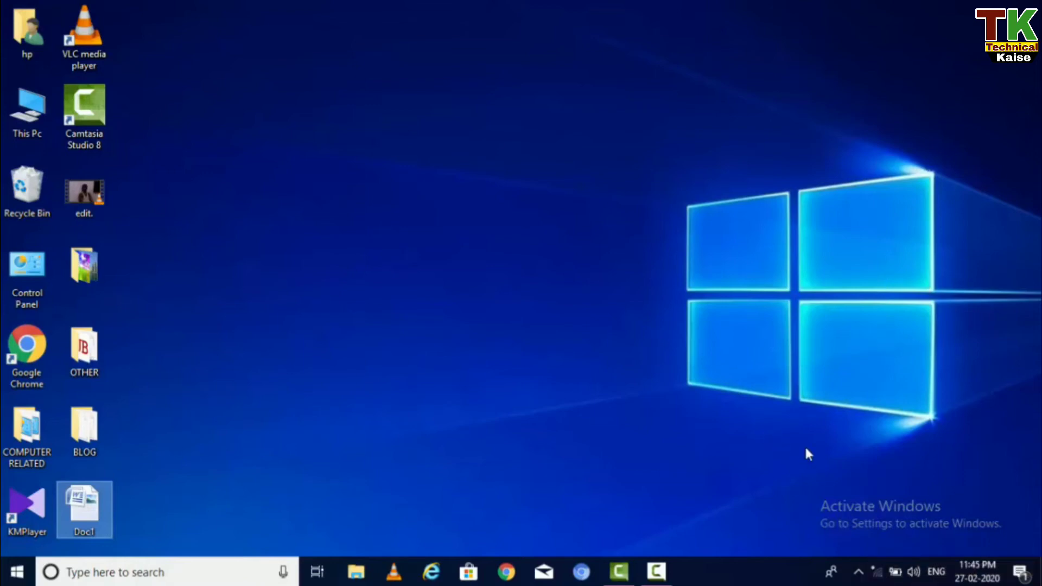
left_click(878, 576)
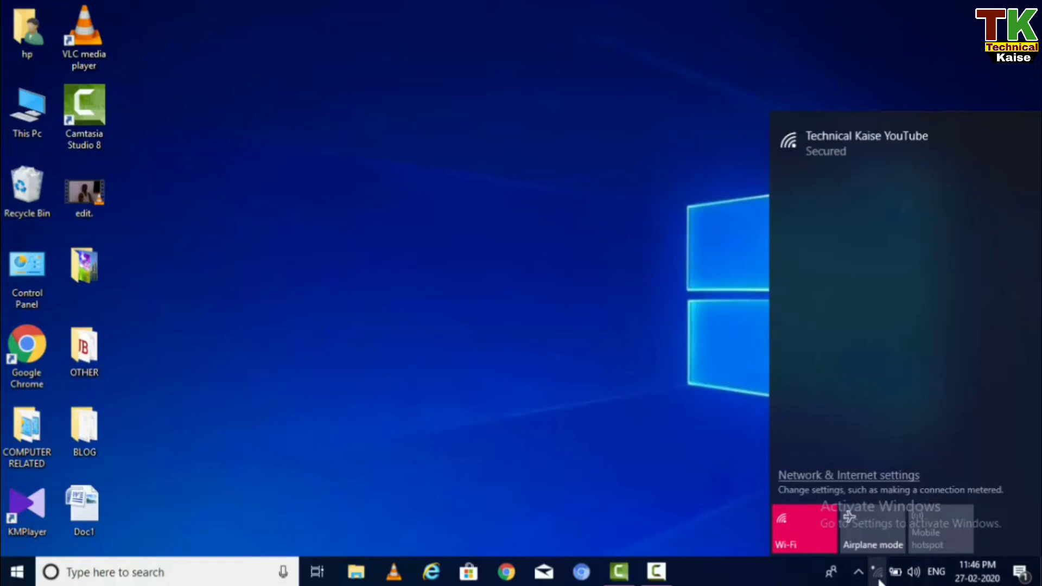
left_click(859, 155)
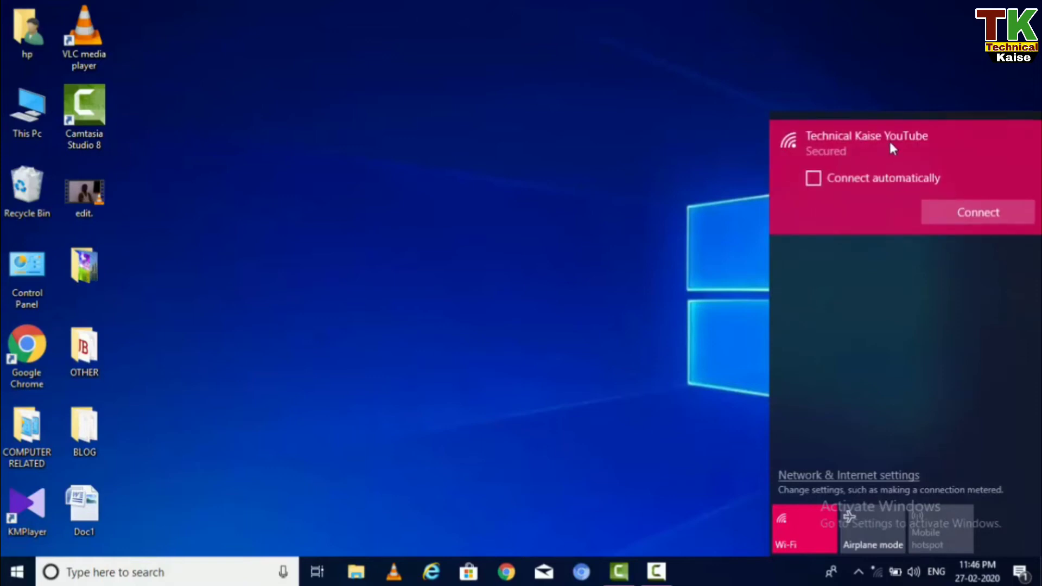
left_click(959, 214)
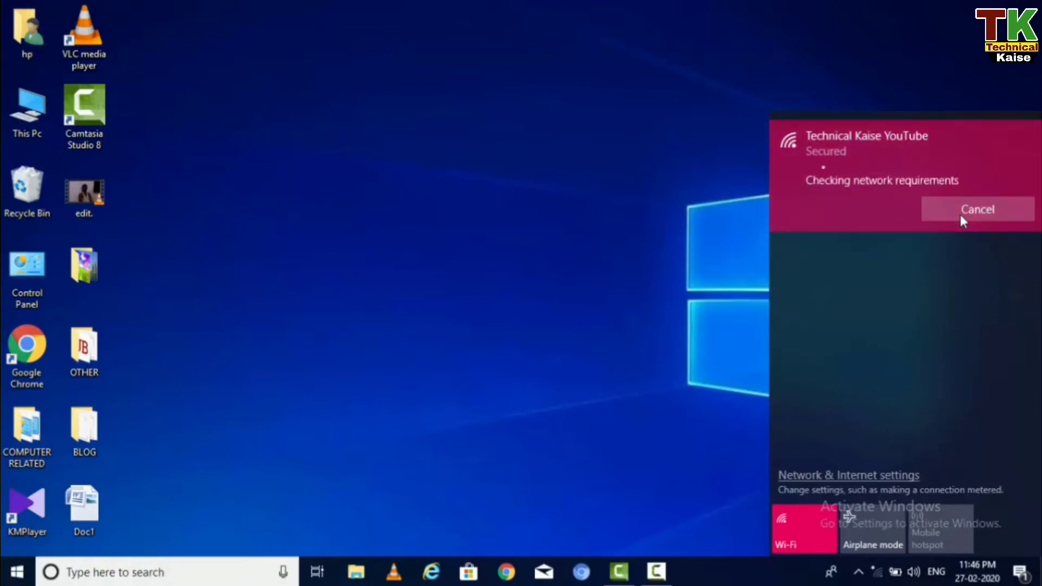
left_click(564, 241)
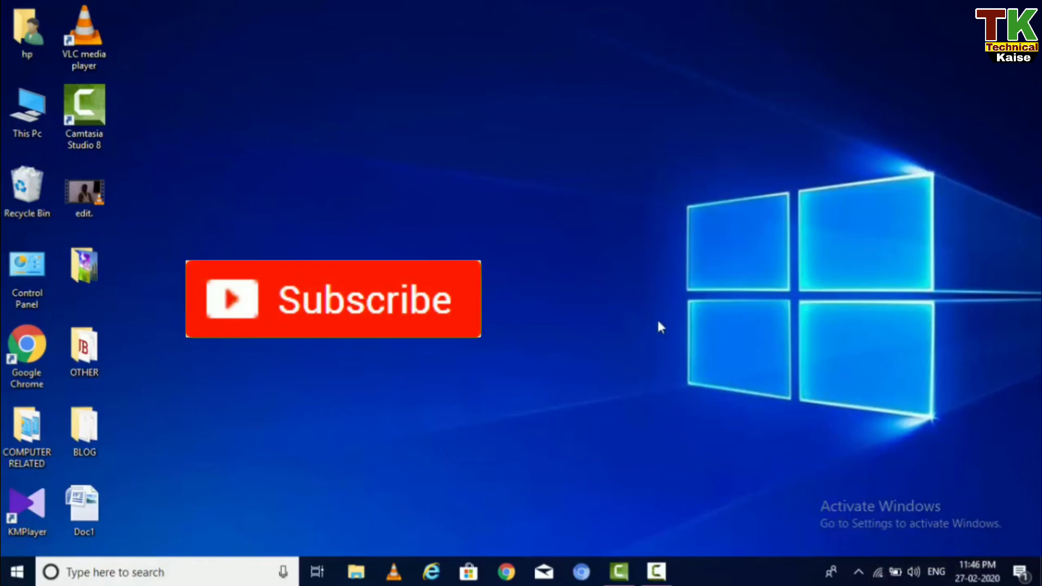
Step: Refresh the desktop and open WhatsApp Web in Google Chrome
right_click(431, 137)
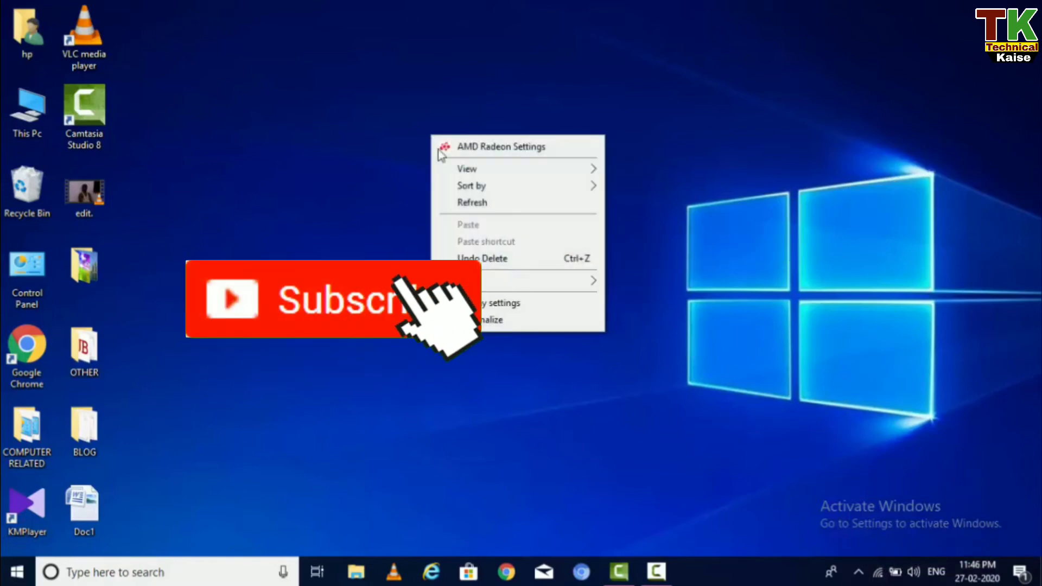
left_click(469, 203)
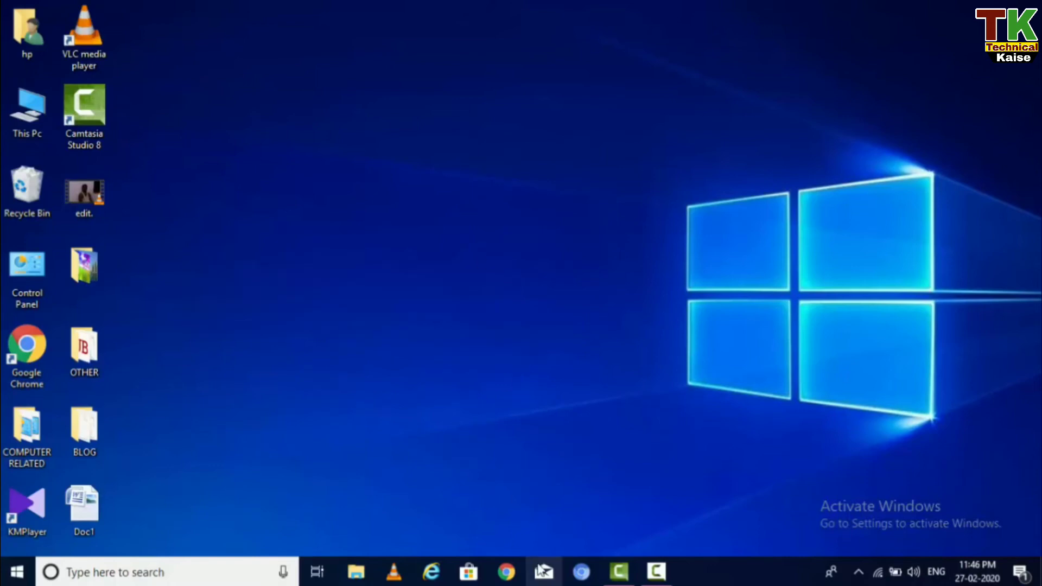
left_click(506, 572)
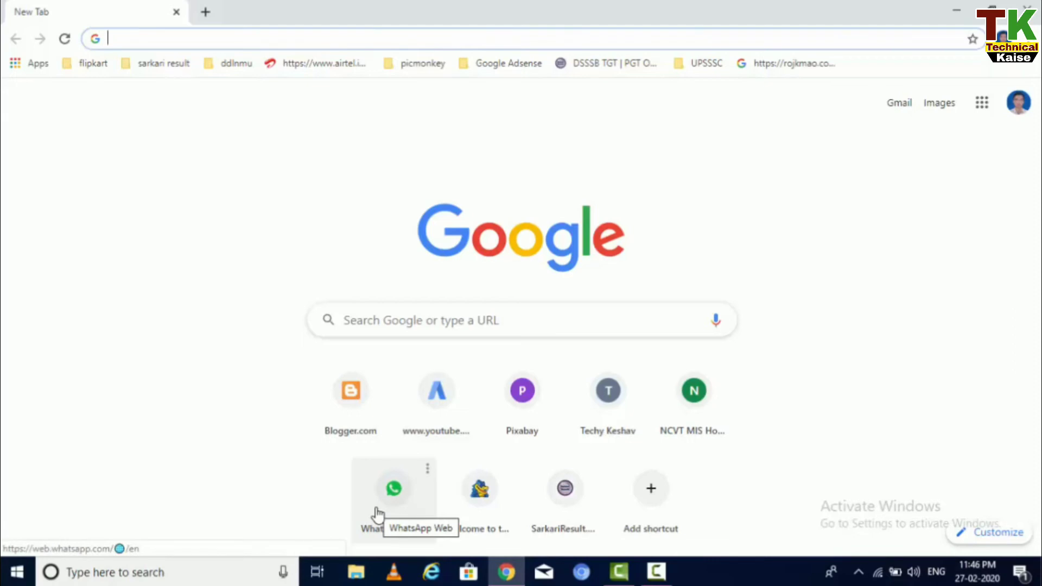
left_click(390, 495)
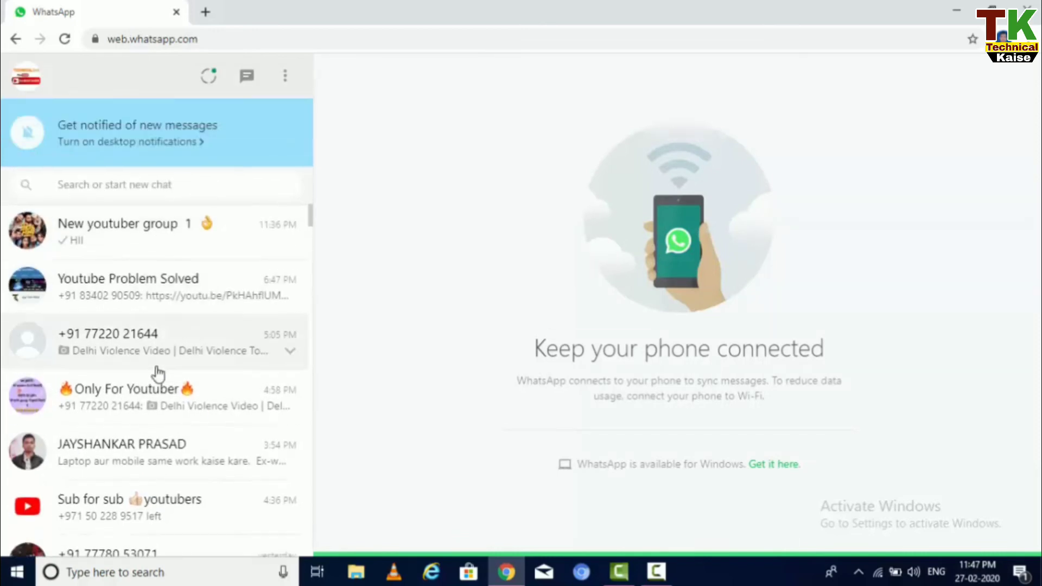
Step: Look through the WhatsApp chat list and open the "New youtuber group 1" chat
scroll(158, 373, "down", 5)
scroll(158, 373, "down", 5)
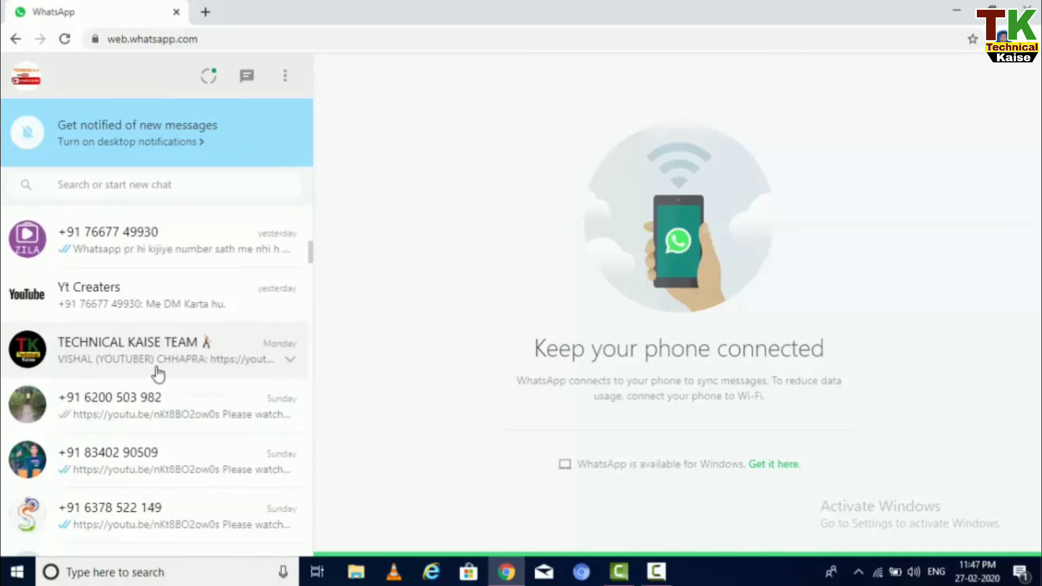
scroll(157, 373, "up", 10)
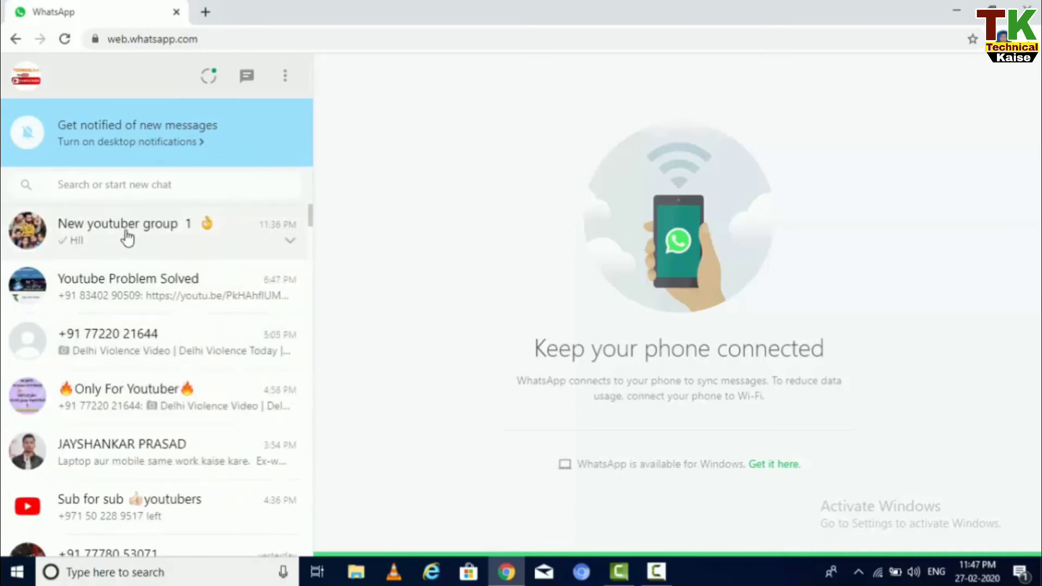
left_click(127, 237)
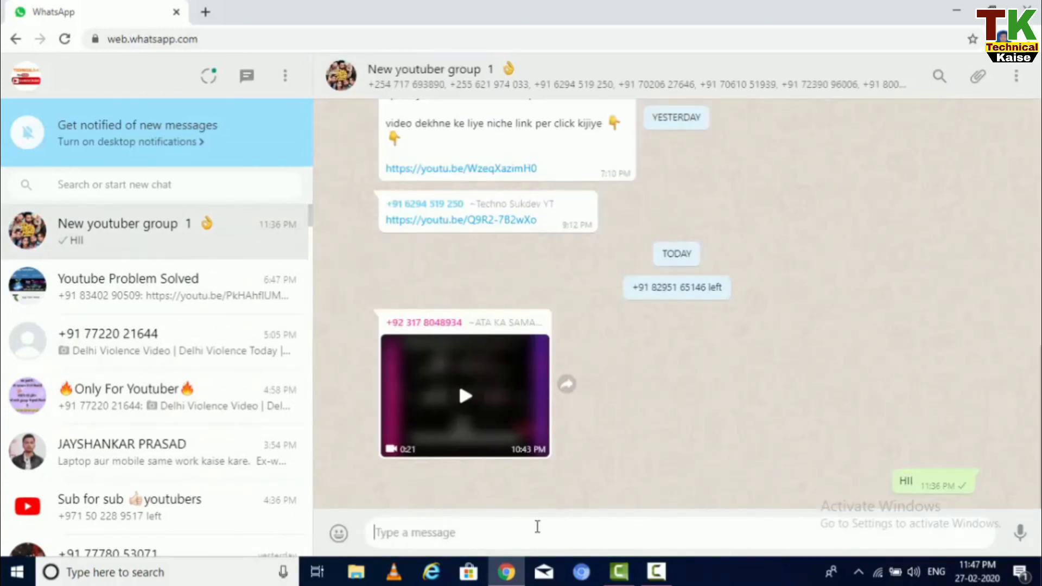
Step: Send the message "HIIII" in the open group chat and temporarily outline the sent message with a blue rectangle
type("HIIII")
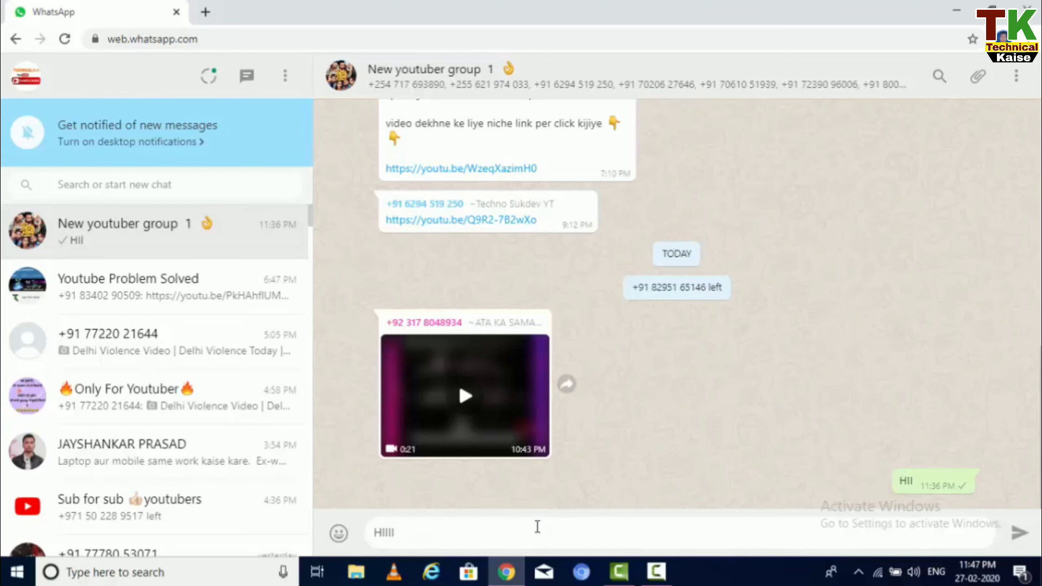
left_click(1020, 539)
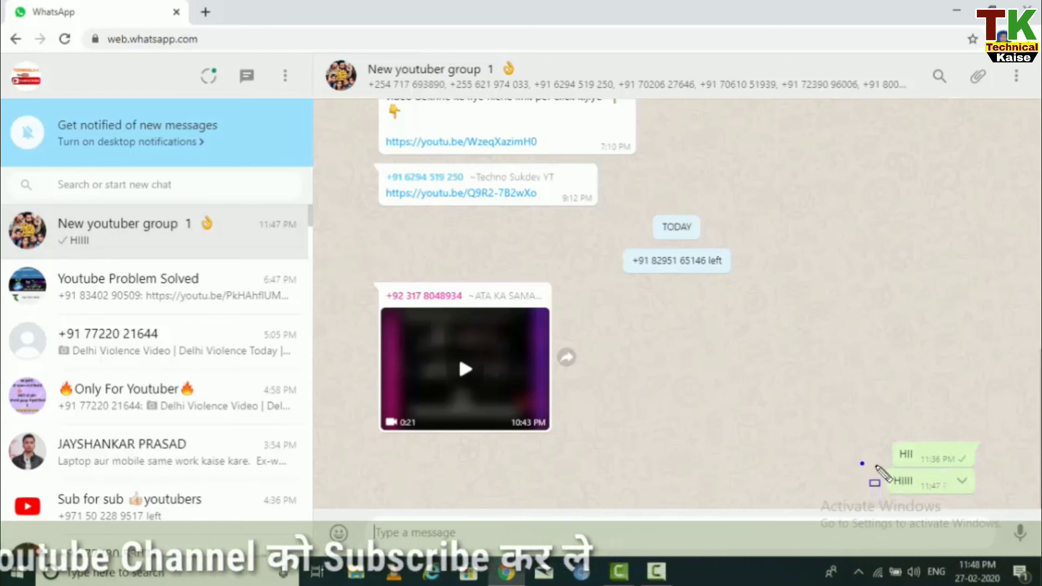
mouse_move(871, 466)
left_mouse_down()
mouse_move(966, 478)
mouse_move(979, 500)
left_mouse_up()
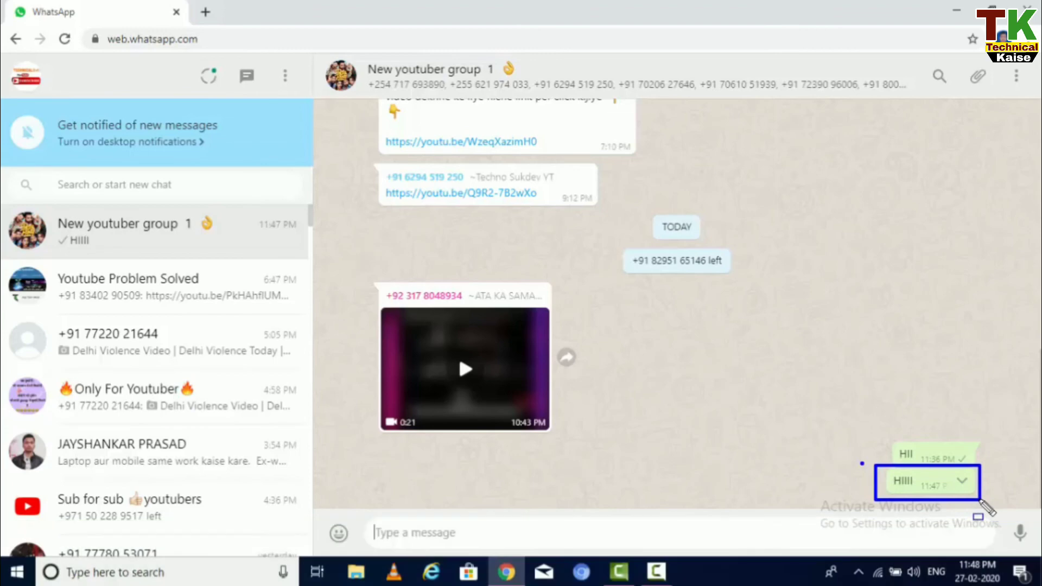
key("Escape")
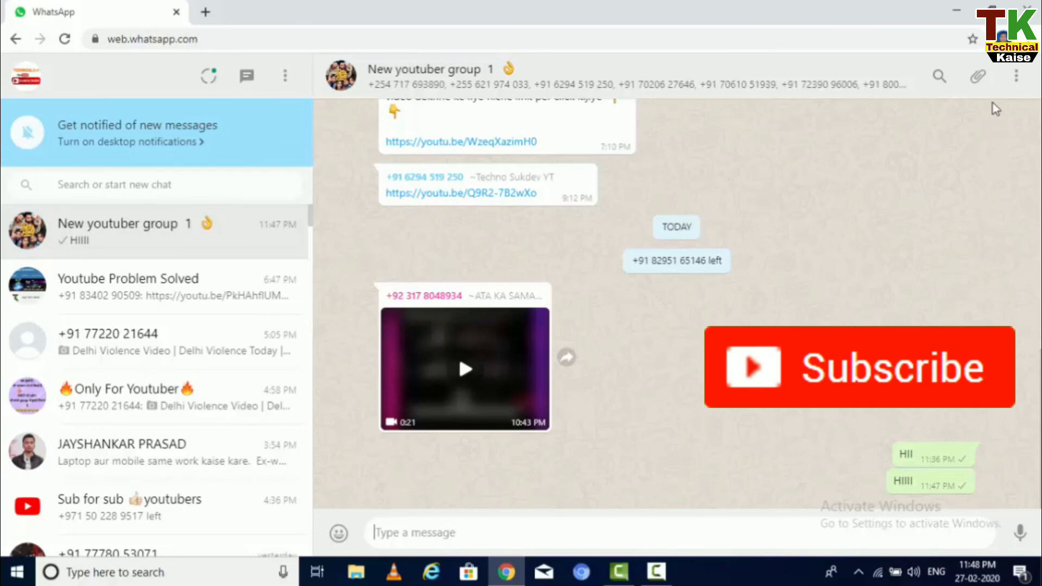
Step: Show the attachment options for the group chat, look through them down to Contact, and close them
left_click(978, 77)
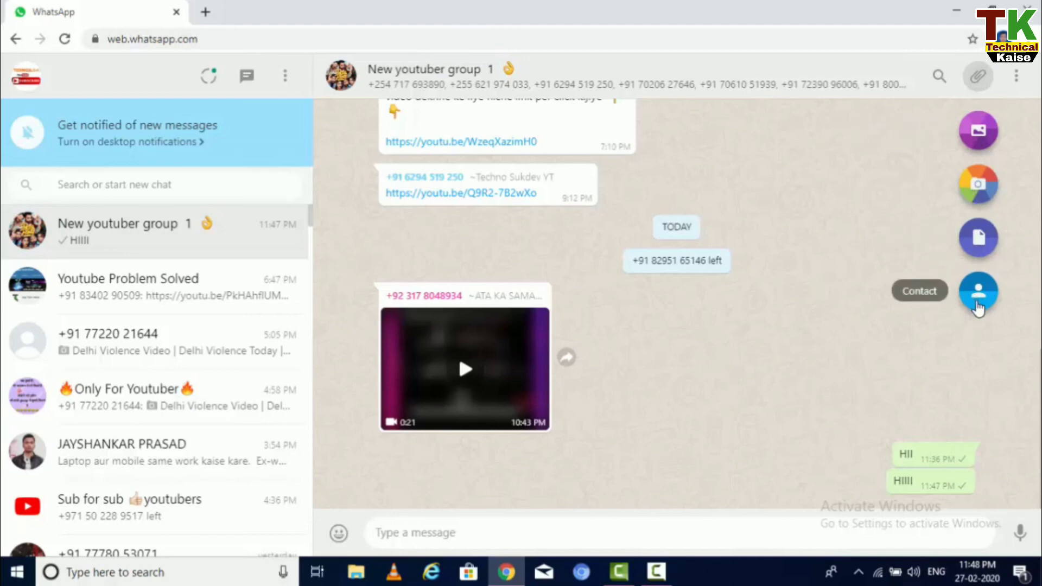
left_click(834, 282)
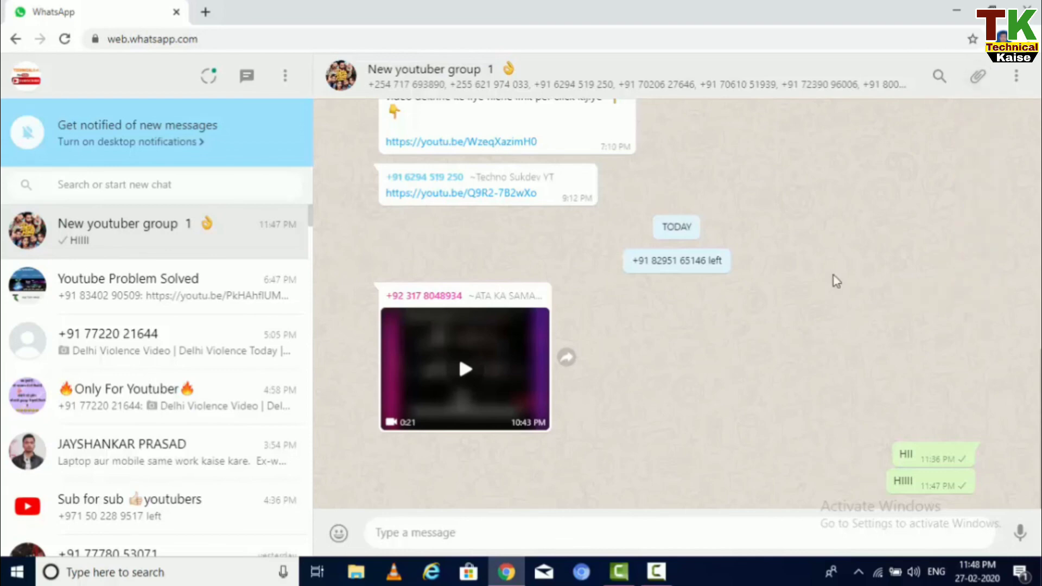